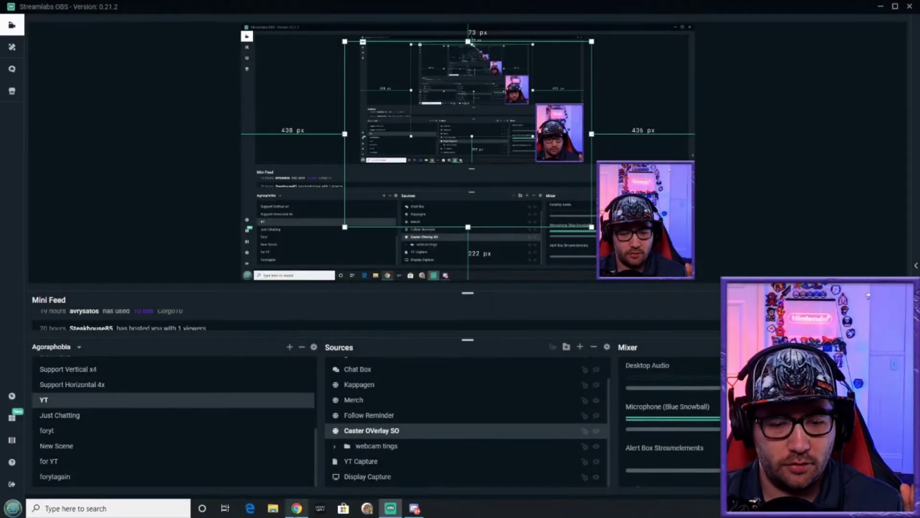
Step: Switch to Chrome, open the YAGPDB control panel, and select The Save Point as the server to manage
click(297, 506)
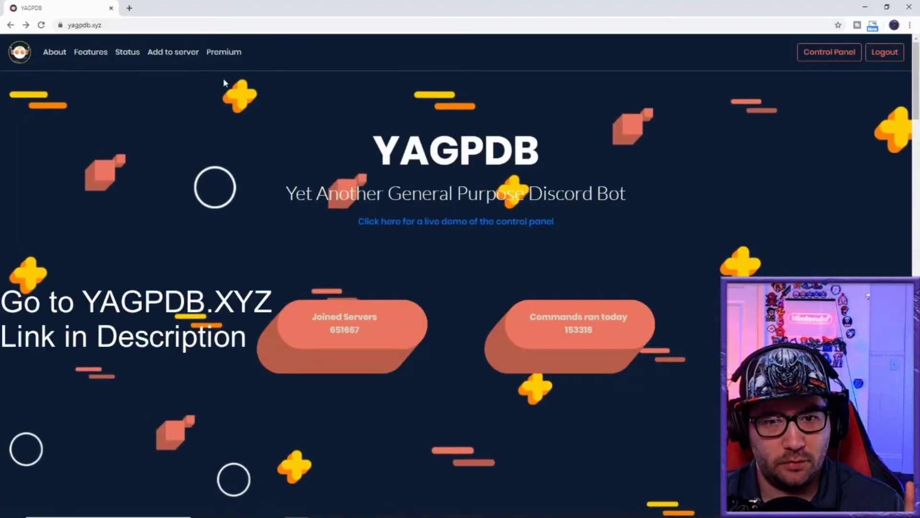
click(837, 62)
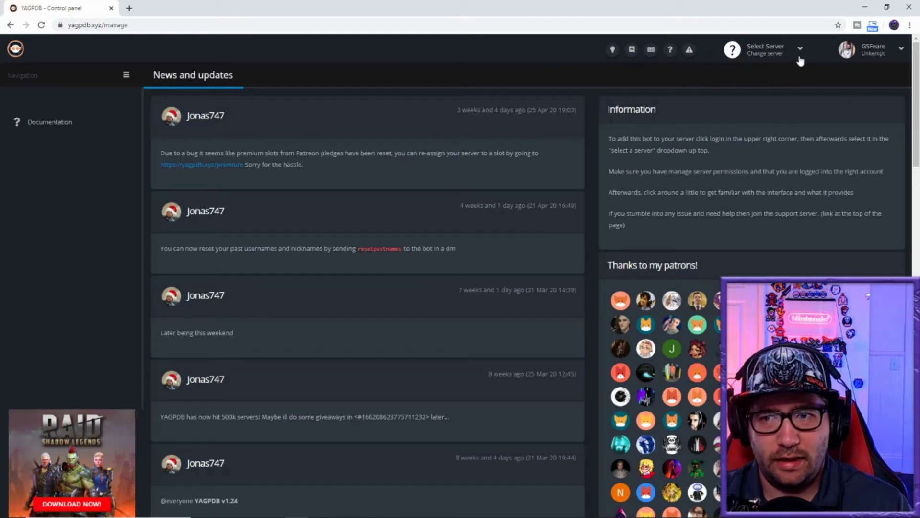
click(797, 55)
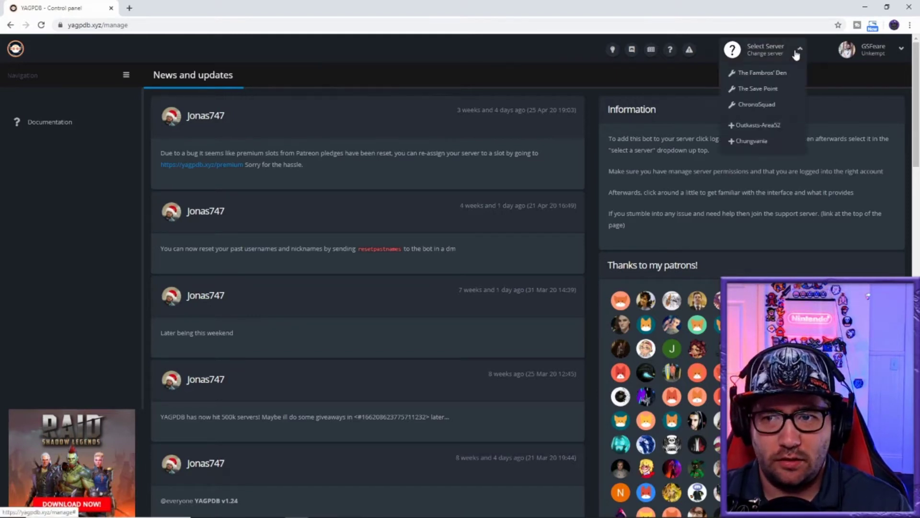
click(781, 89)
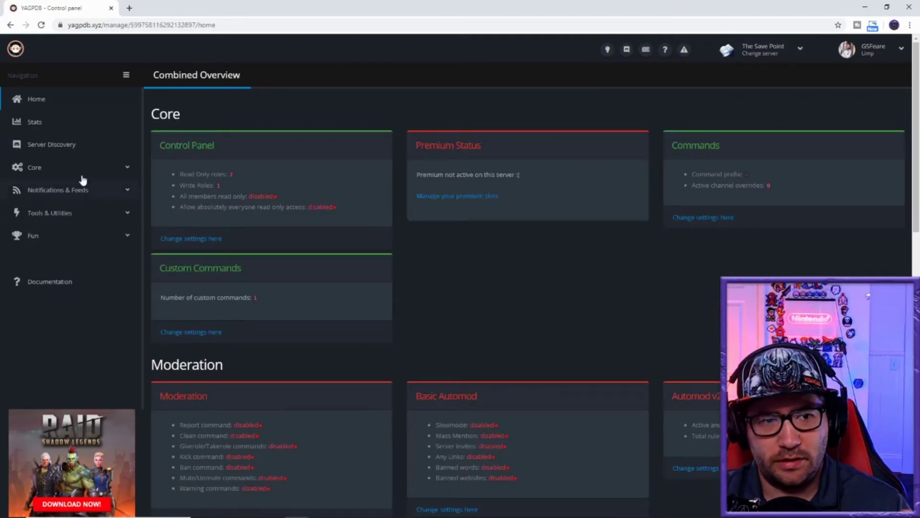
Step: Switch to Discord and open the role settings of The Save Point server
mouse_move(481, 515)
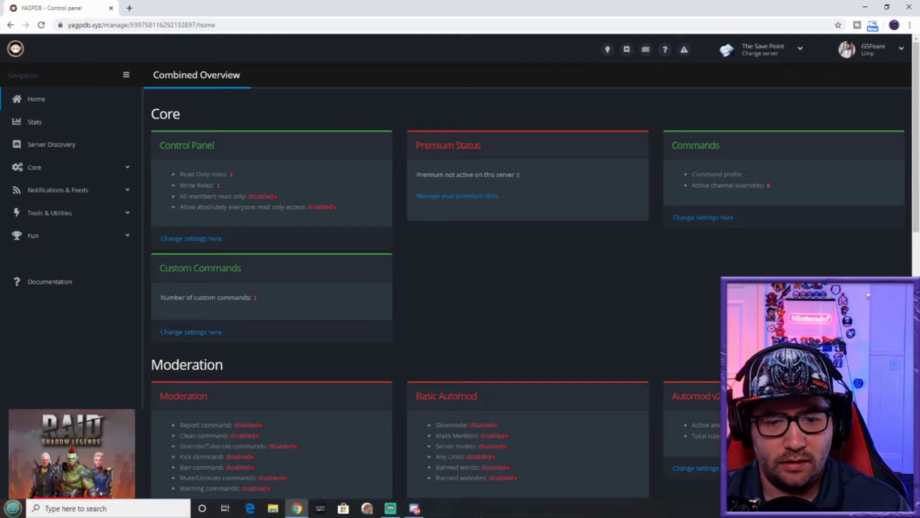
click(415, 509)
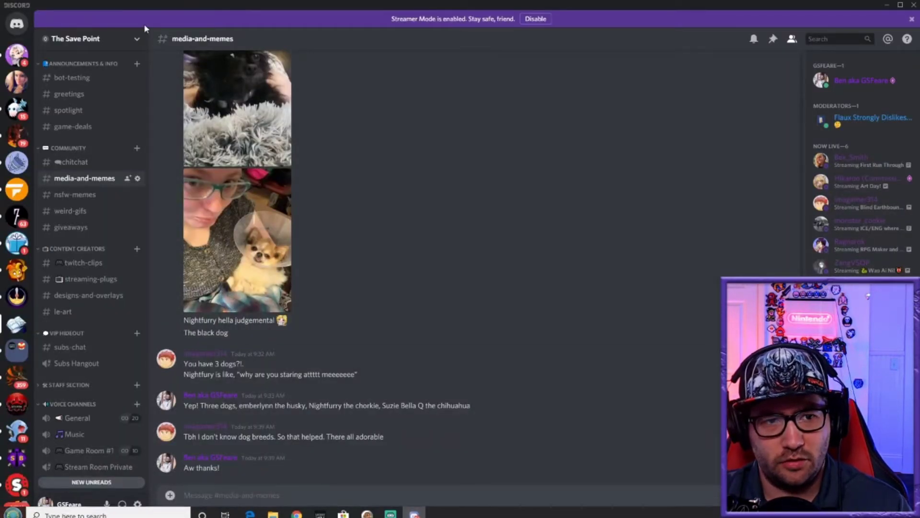
click(138, 41)
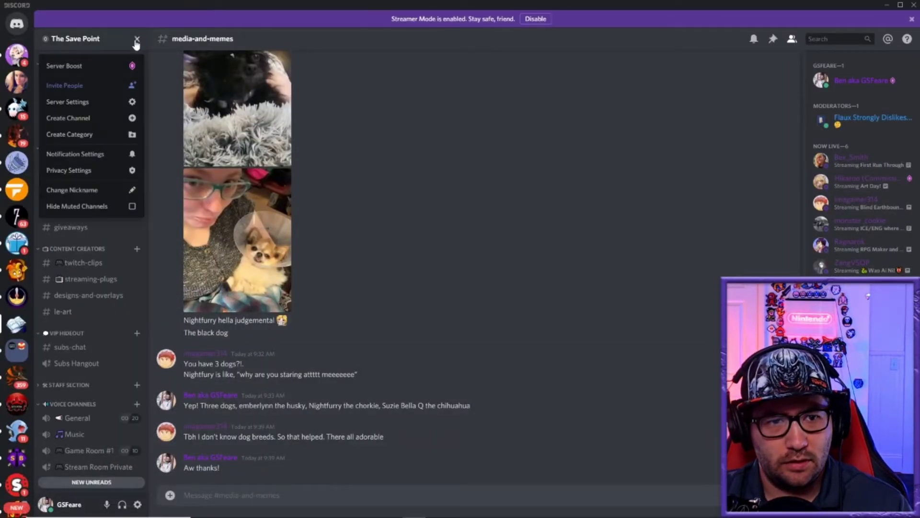
click(87, 105)
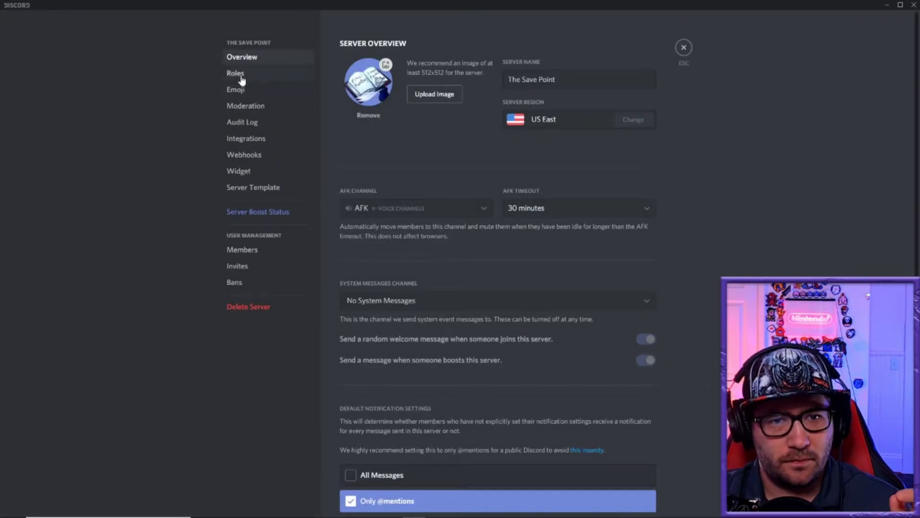
click(235, 74)
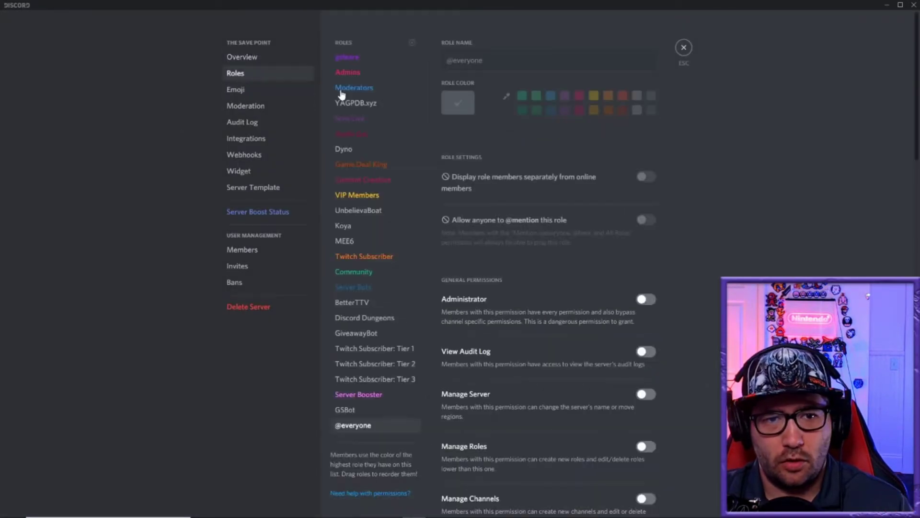
Step: Examine the Community role's display option and general permissions
click(376, 278)
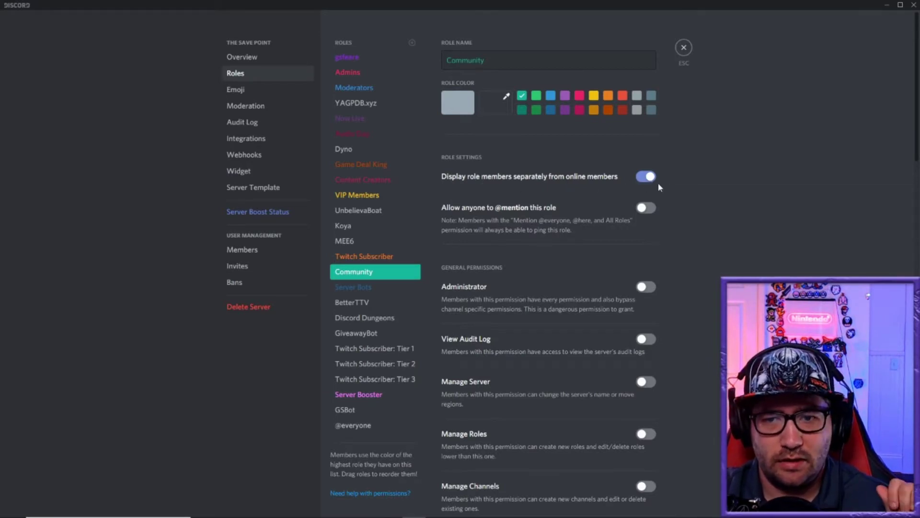
scroll(685, 316, down, 5)
scroll(621, 462, up, 4)
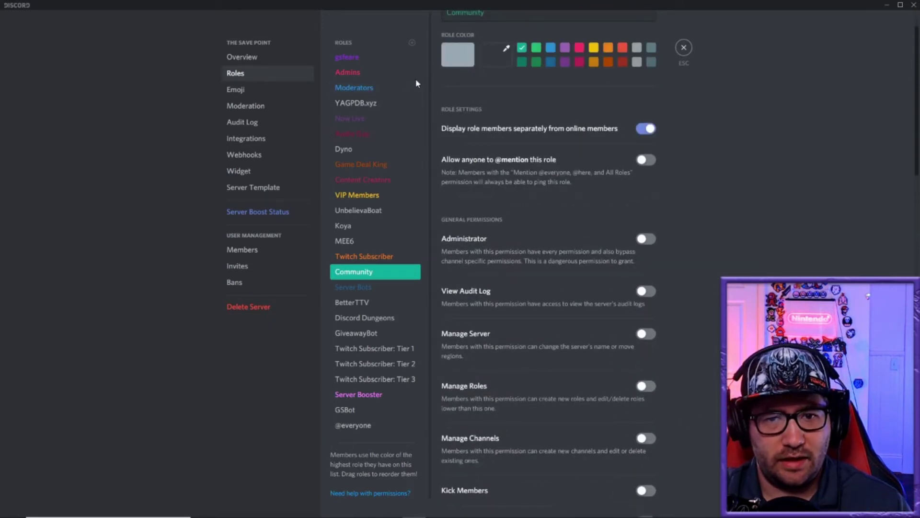
Step: Review the Now Live role's color, separate member display and permissions, and close the server settings
click(369, 123)
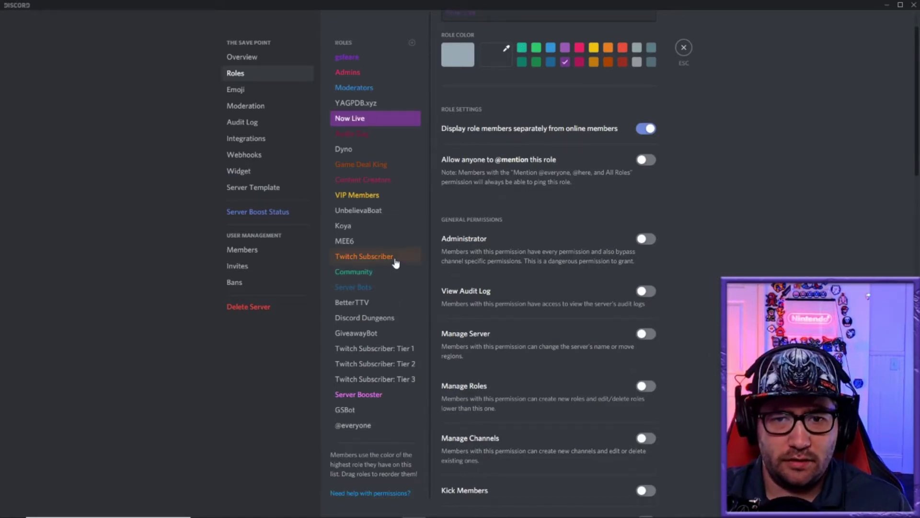
scroll(461, 52, up, 2)
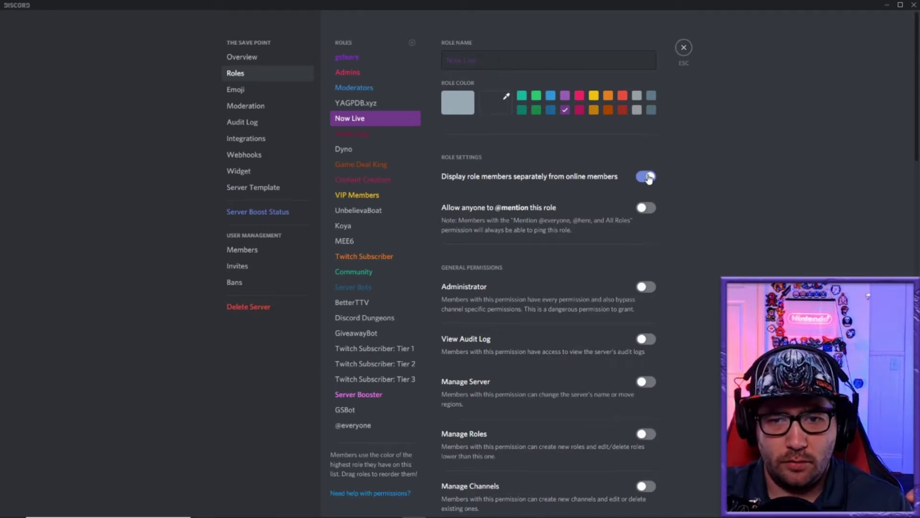
scroll(633, 247, down, 5)
scroll(637, 251, down, 4)
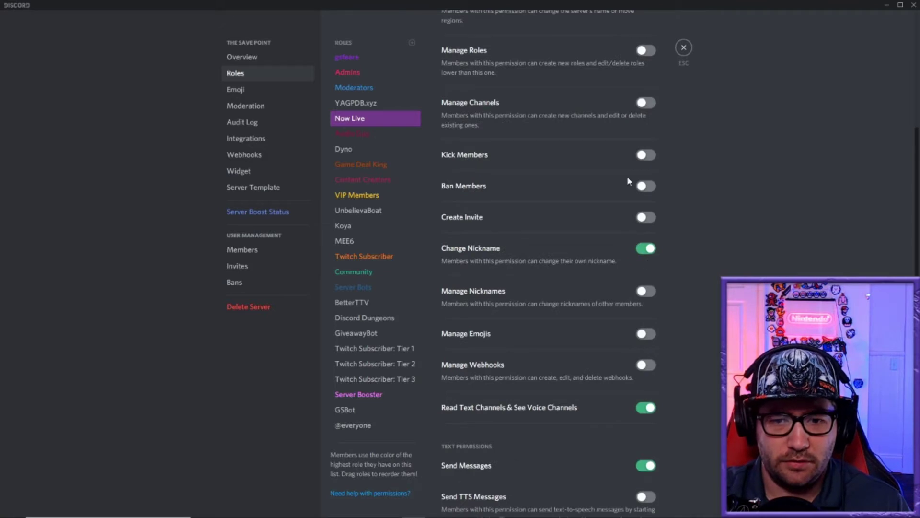
scroll(628, 180, down, 18)
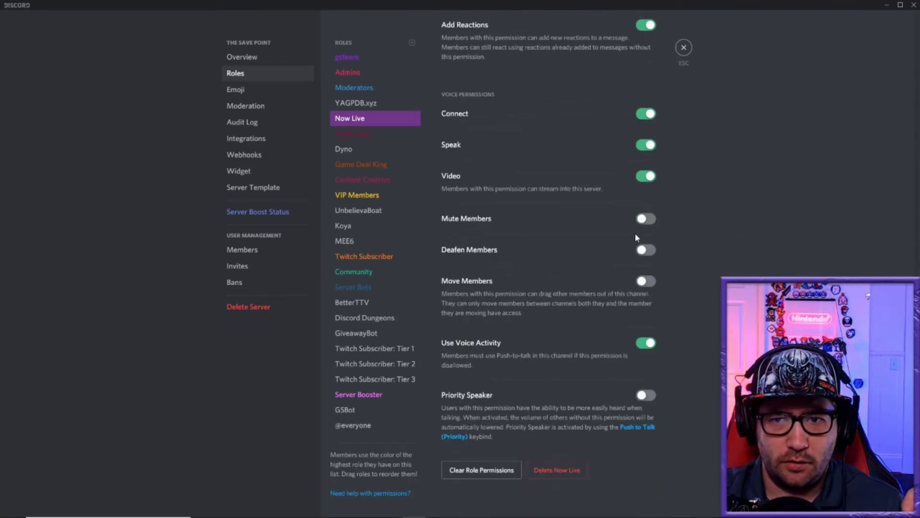
scroll(640, 277, up, 20)
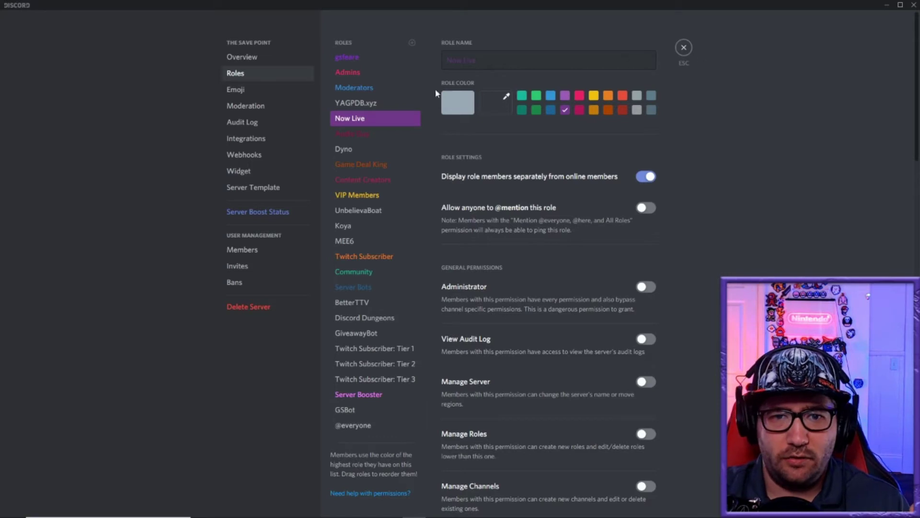
click(684, 48)
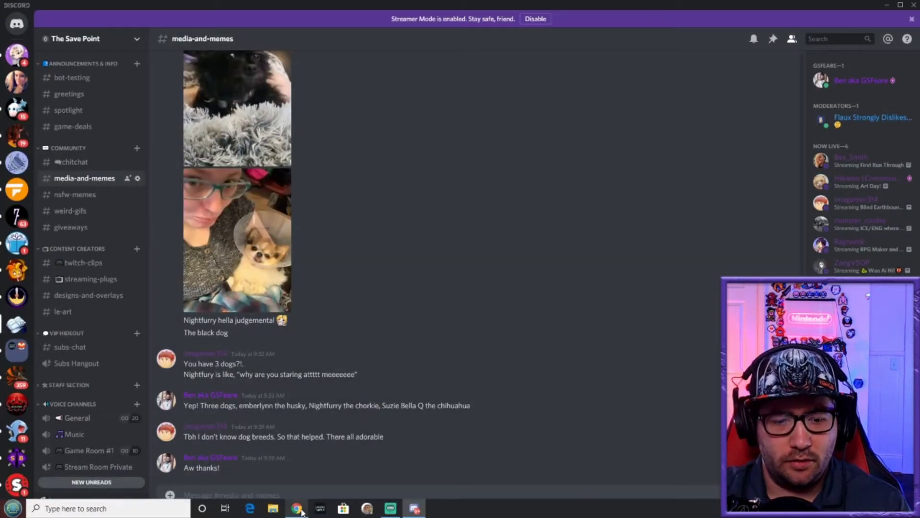
Step: Switch back to Chrome, open YAGPDB's Streaming settings, and choose Now Live as the Currently Streaming Role
click(305, 511)
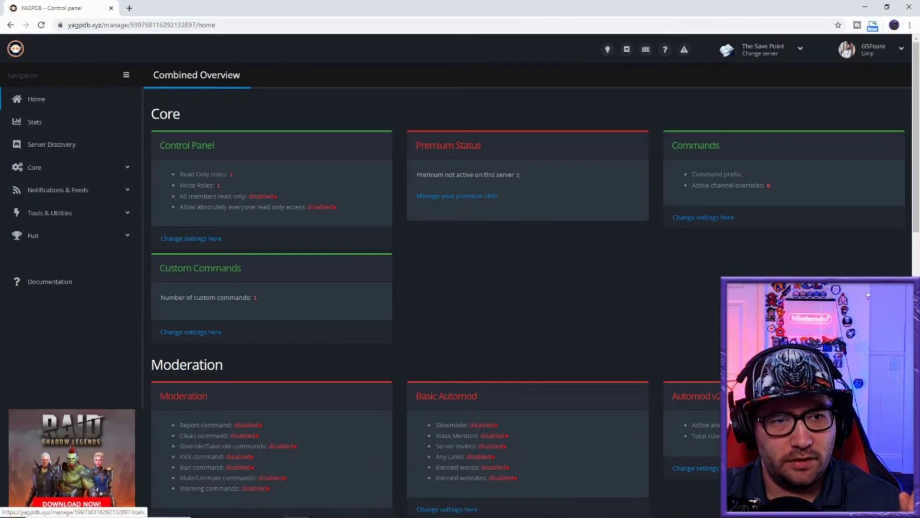
click(26, 190)
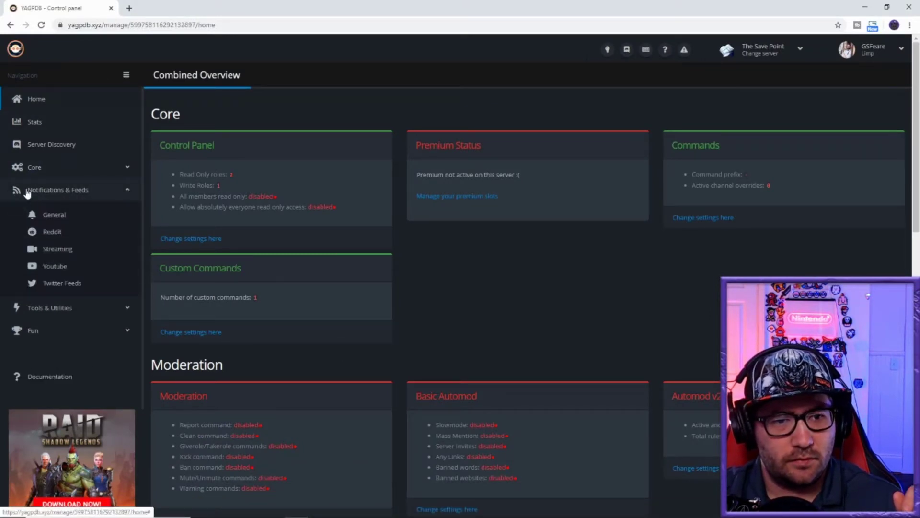
click(57, 249)
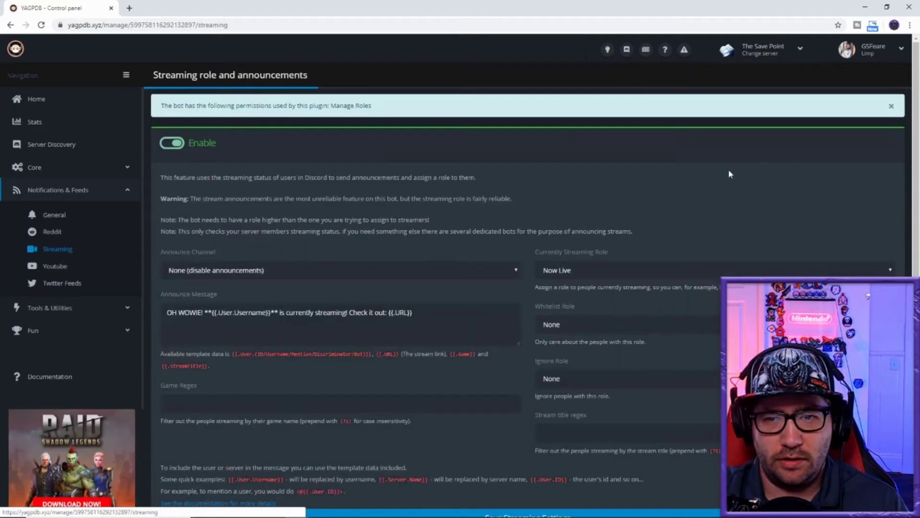
click(700, 271)
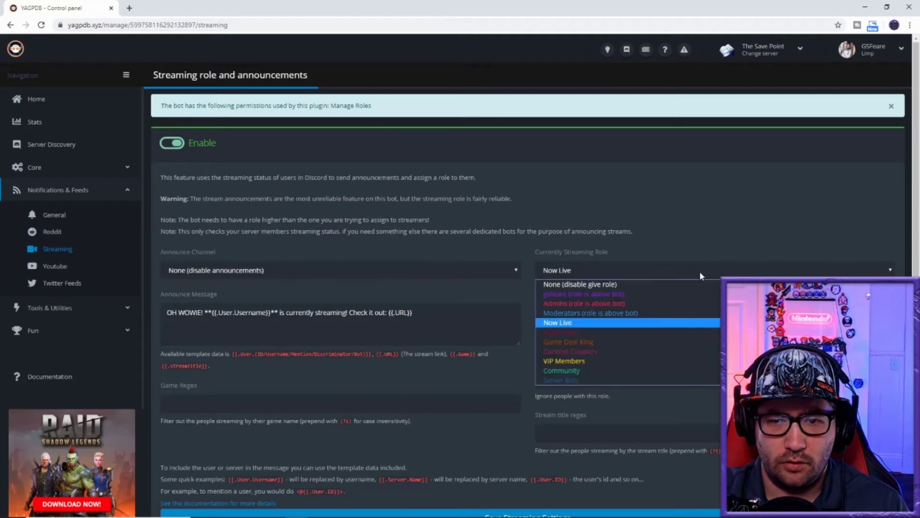
click(574, 324)
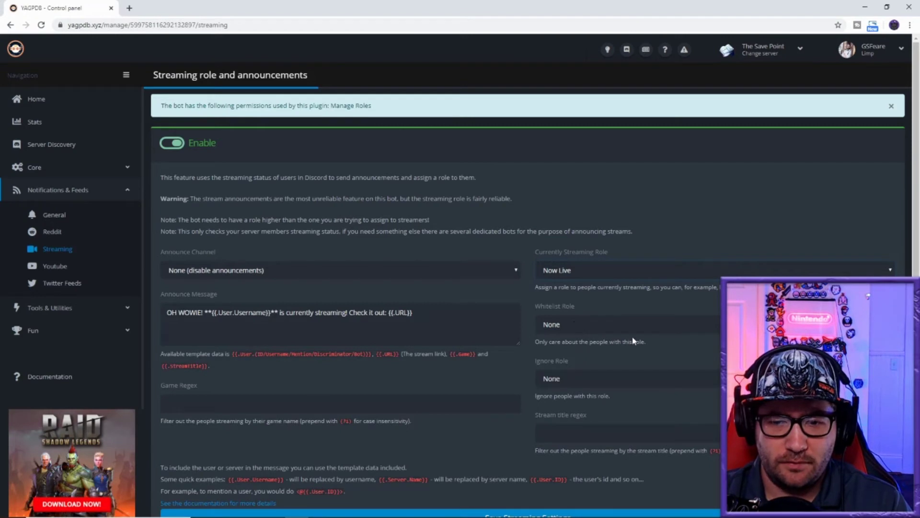
Step: Look through the roles available for Whitelist Role and Ignore Role, keeping both set to None
click(674, 324)
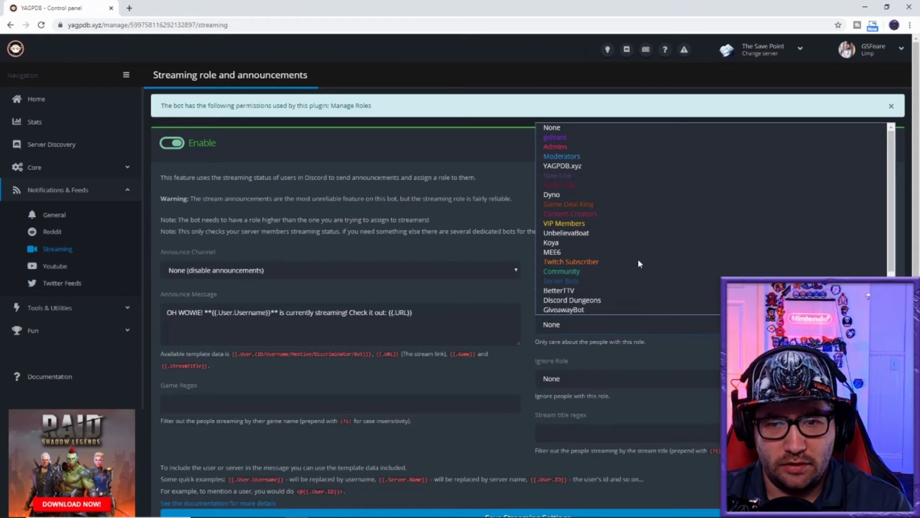
click(651, 338)
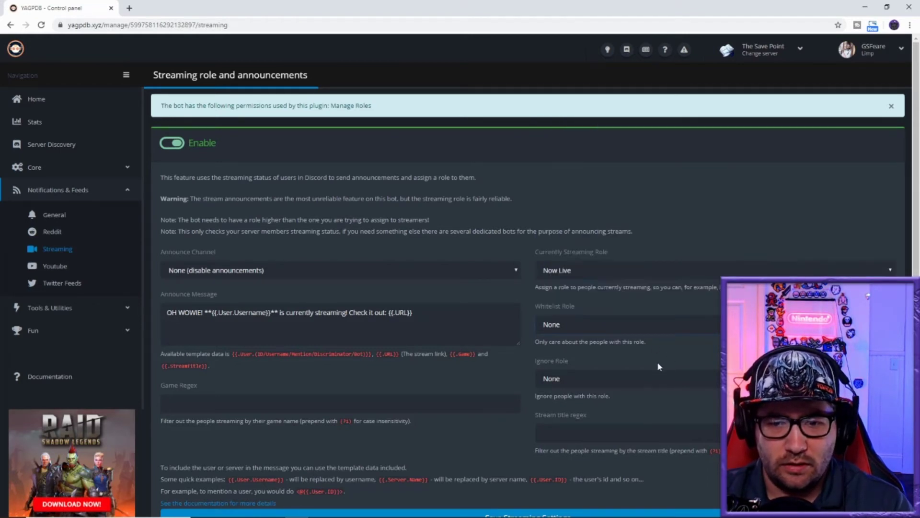
click(616, 382)
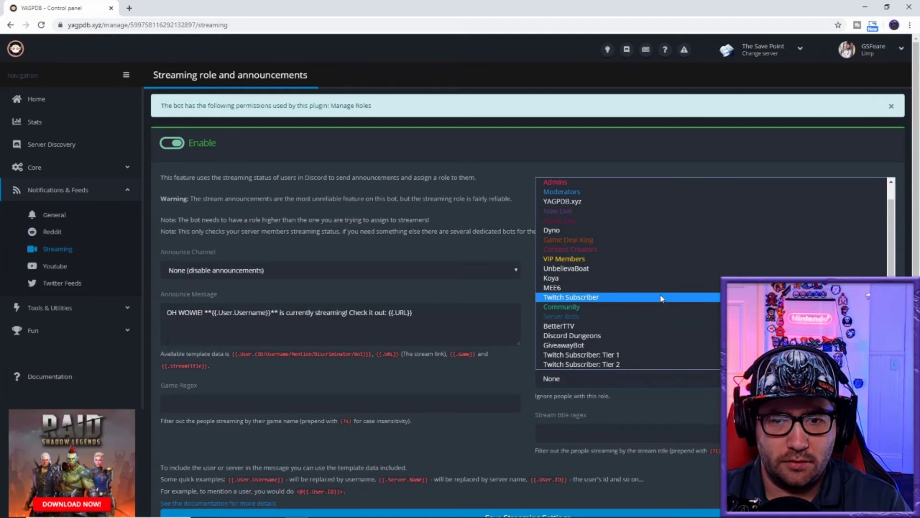
scroll(660, 295, down, 2)
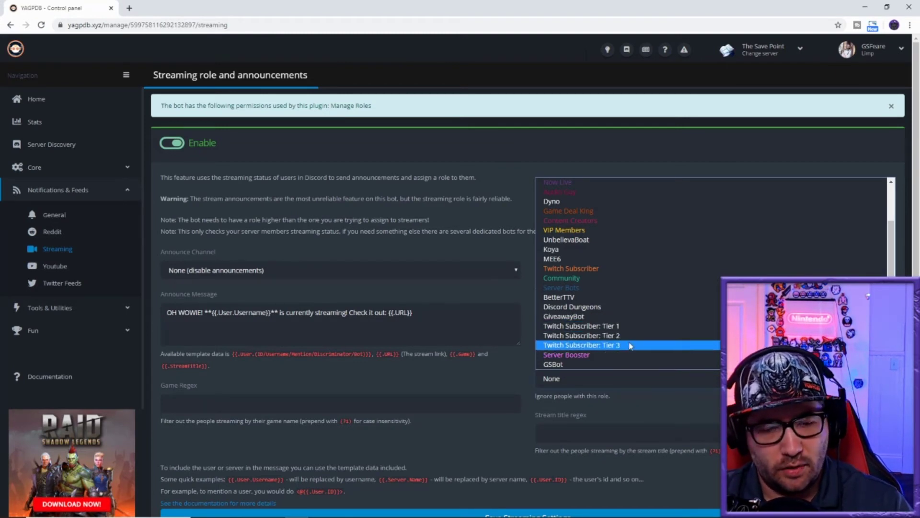
click(644, 405)
Step: Save the YAGPDB streaming role and announcement settings
scroll(644, 405, down, 2)
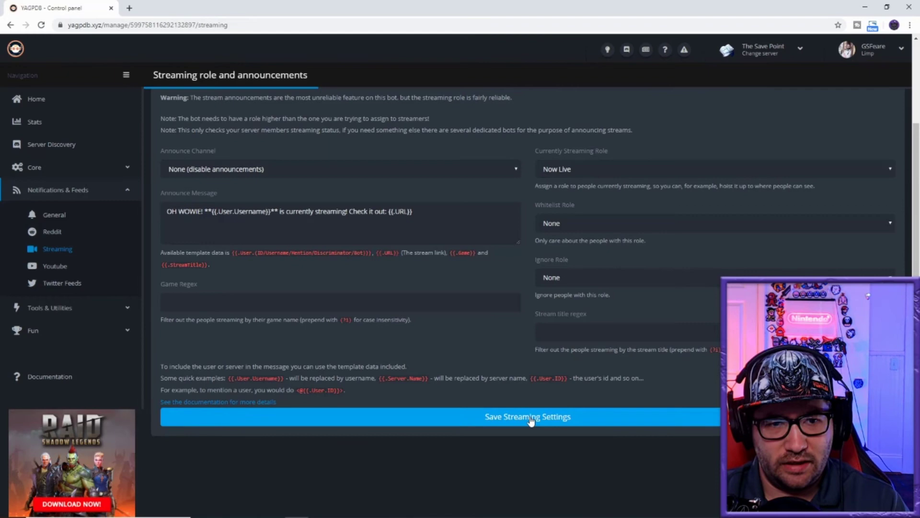
click(531, 420)
scroll(498, 420, down, 3)
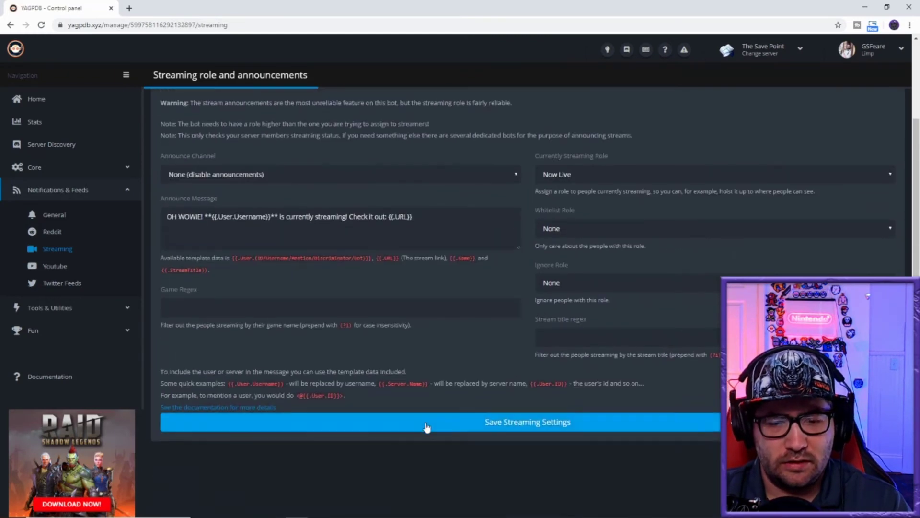
click(467, 422)
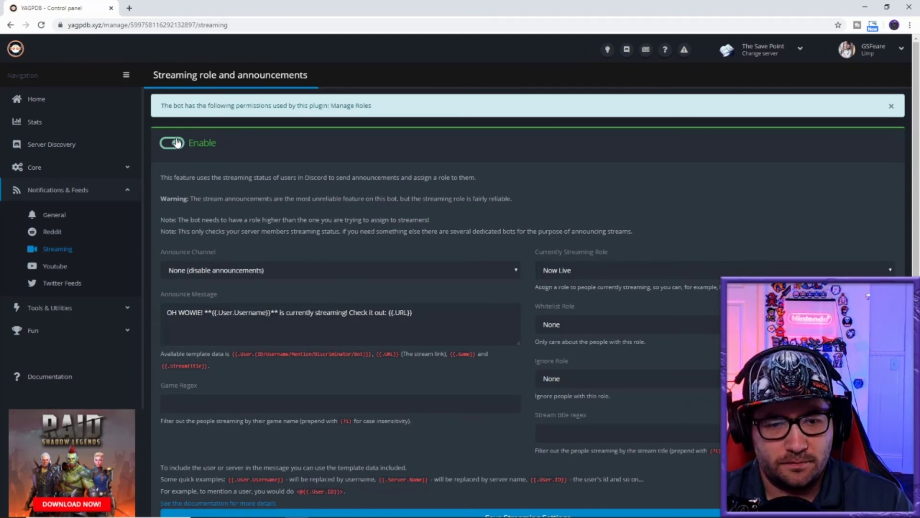
Step: Switch from Chrome through Discord to the Streamlabs OBS window
key(alt+Tab)
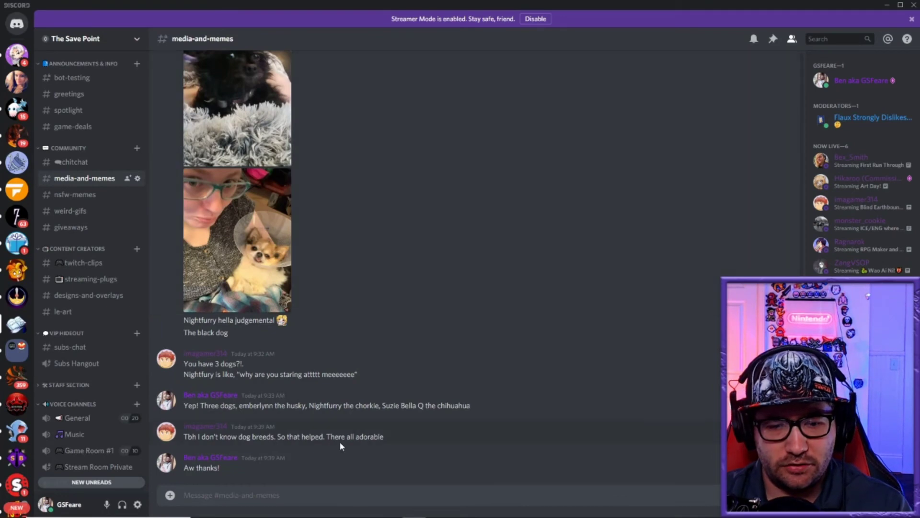
mouse_move(384, 514)
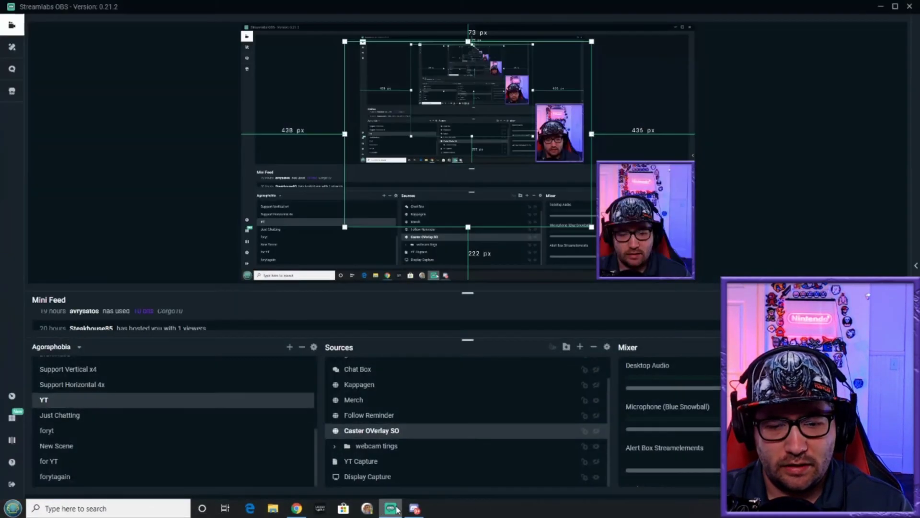